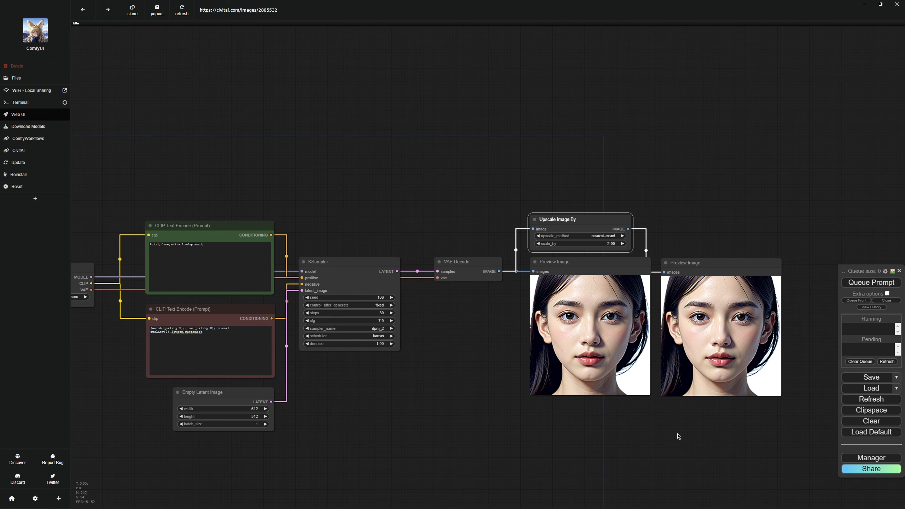
- Compare the original 512×512 portrait with the 1024×1024 upscaled version at full size in the image viewer
left_click_drag(743, 426, 642, 419)
left_click_drag(642, 420, 632, 419)
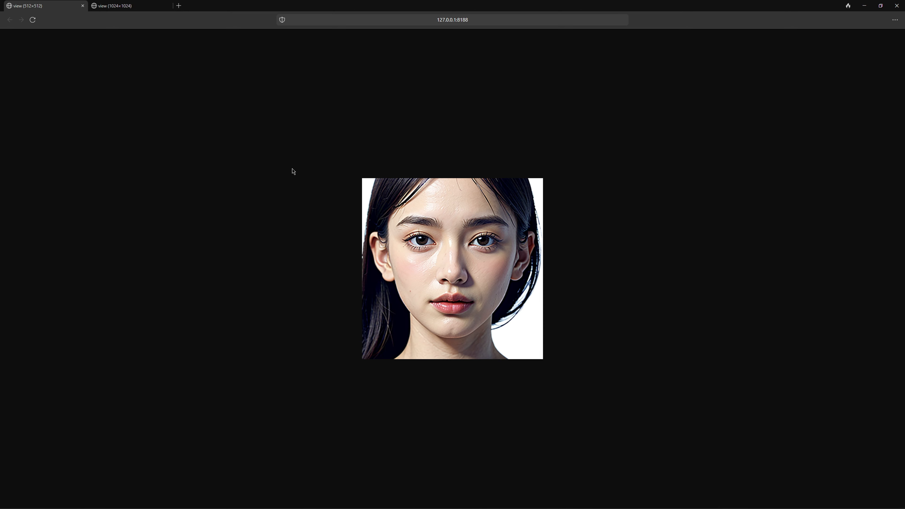
left_click(125, 5)
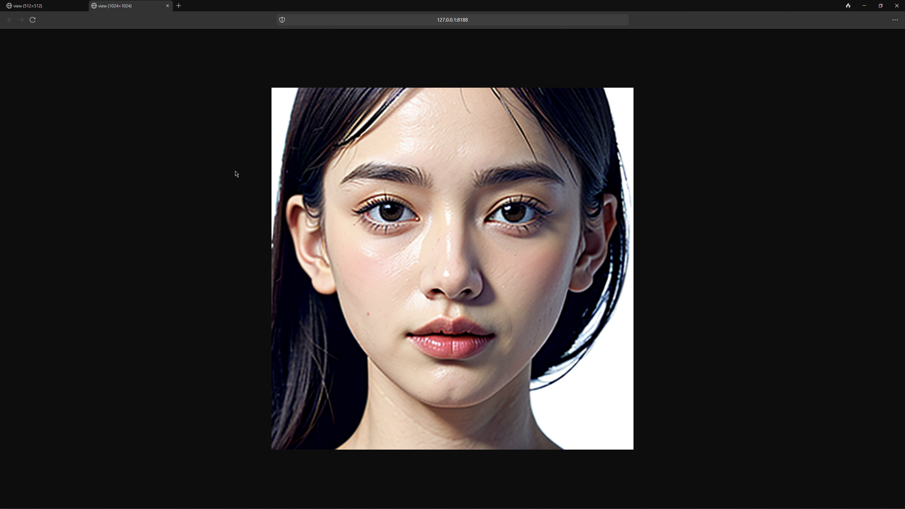
key("alt+Tab")
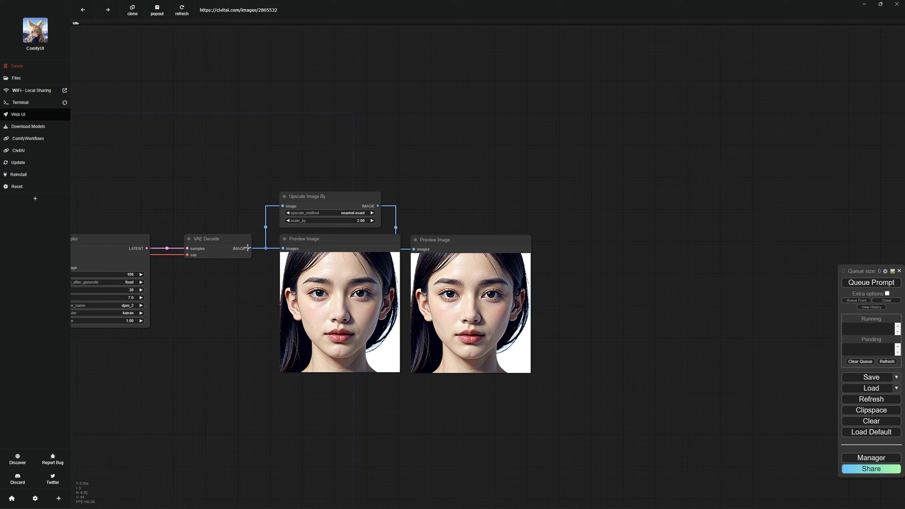
- Add an Upscale Image (using Model) node fed by the VAE Decode image and attach a Load Upscale Model node to it
left_click_drag(249, 248, 273, 154)
left_click(295, 175)
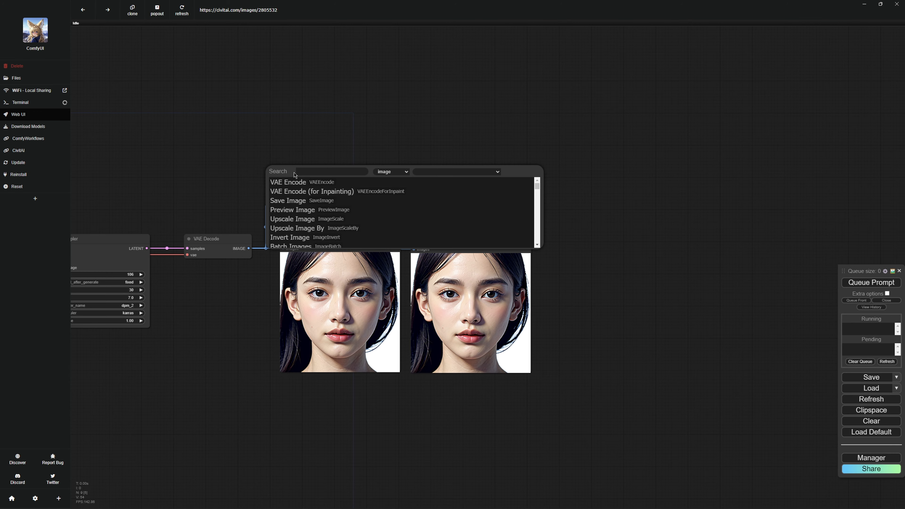
type("Upsc")
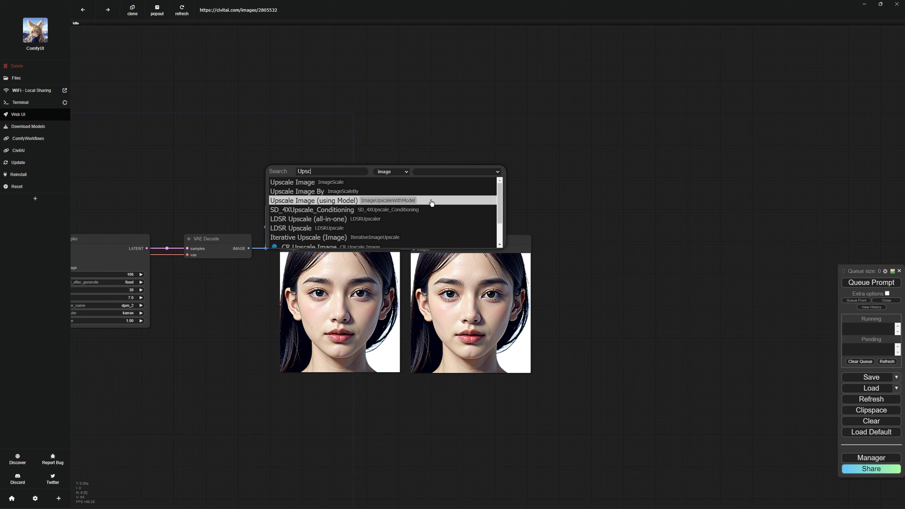
left_click(430, 200)
left_click_drag(328, 168, 458, 162)
left_click_drag(426, 174, 326, 166)
left_click(438, 191)
- Add an Upscale Image By node after the model-based upscaler and set its scale_by to 0.5
left_click_drag(500, 174, 533, 180)
type("U")
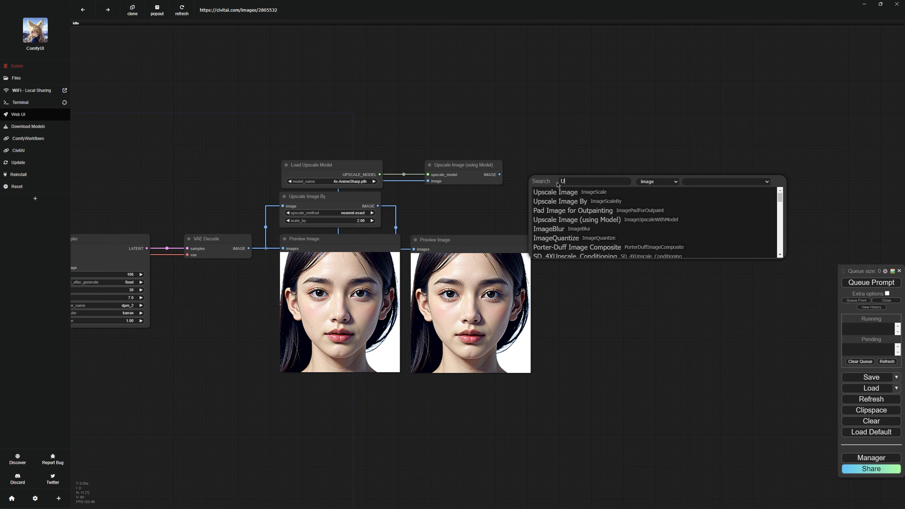
left_click(559, 201)
left_click_drag(598, 186, 571, 170)
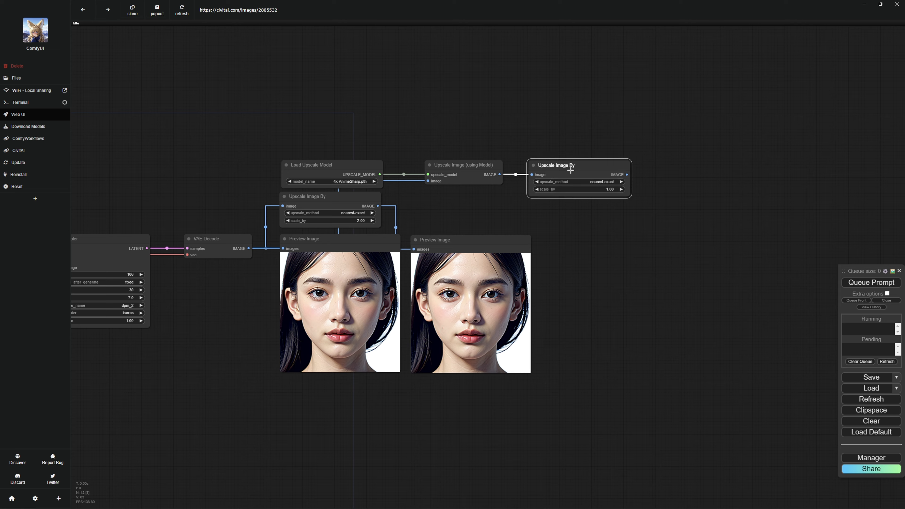
left_click(611, 190)
type("0.5")
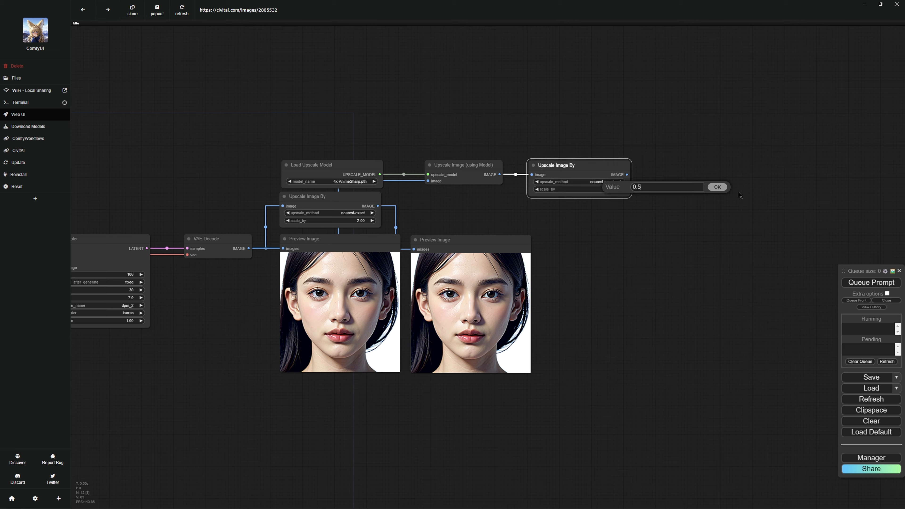
key("Return")
left_click(737, 195)
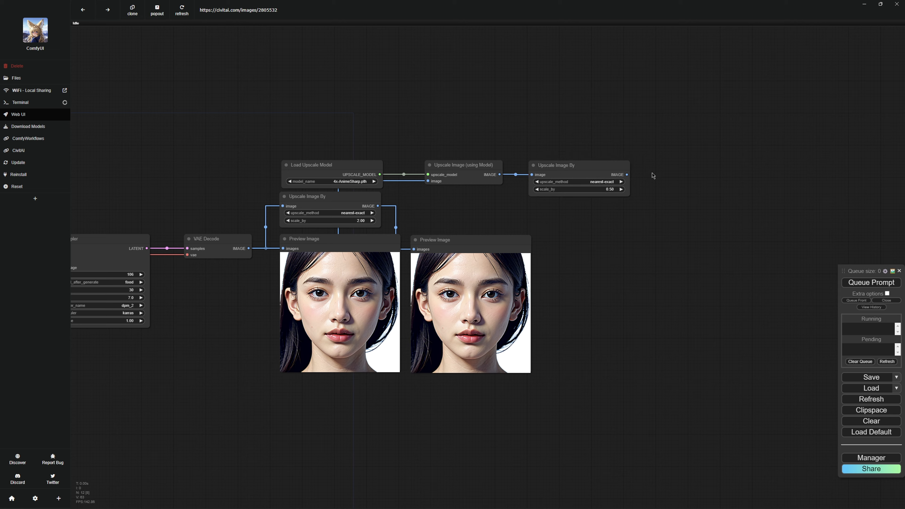
left_click_drag(626, 174, 566, 242)
left_click(652, 269)
key("Delete")
- Duplicate the Preview Image node and connect it to the output of the new Upscale Image By node
left_click(515, 249)
key("ctrl+c")
key("ctrl+v")
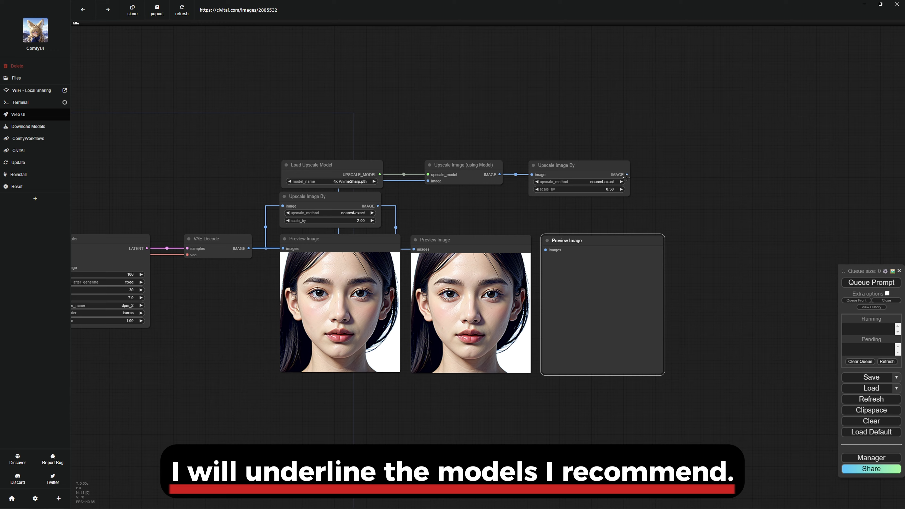
left_click_drag(627, 175, 545, 250)
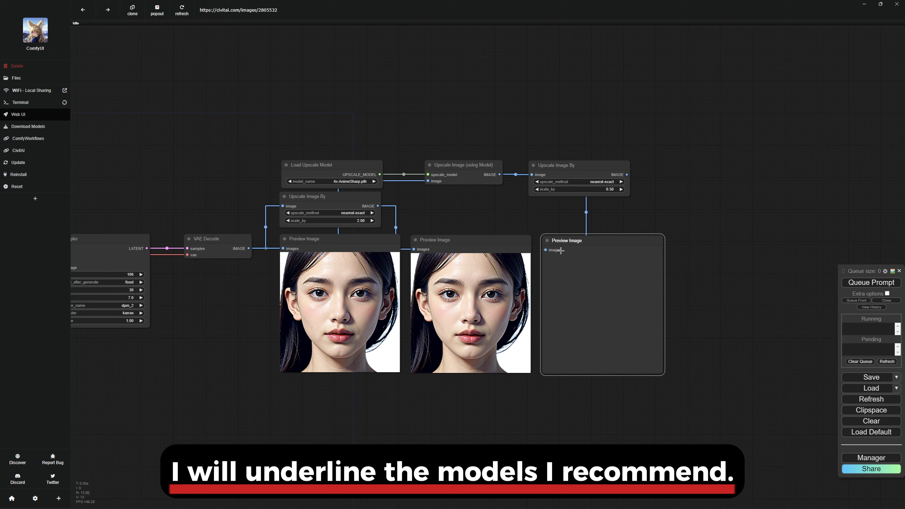
left_click(712, 250)
- Examine the upscale models offered in the ComfyUI Manager's model list and among the Upscaler models on CivitAI
left_click(870, 457)
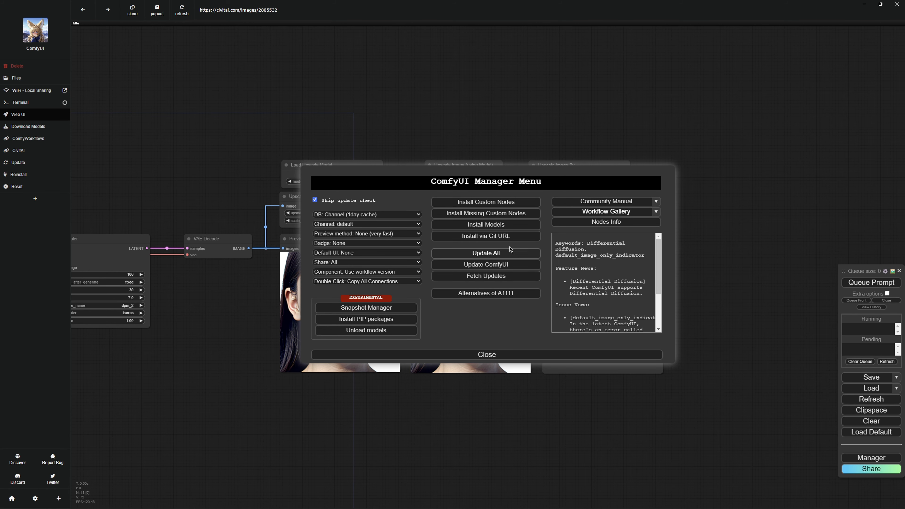
left_click(504, 228)
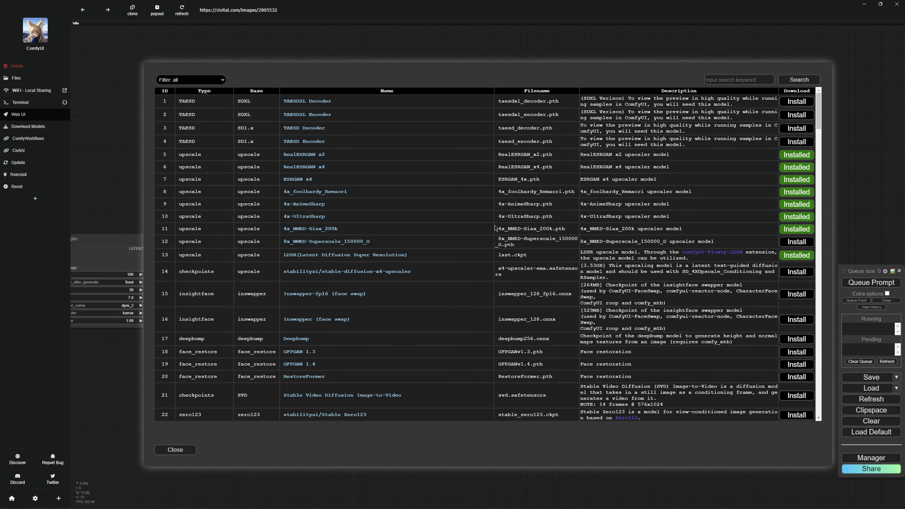
left_click_drag(214, 154, 175, 153)
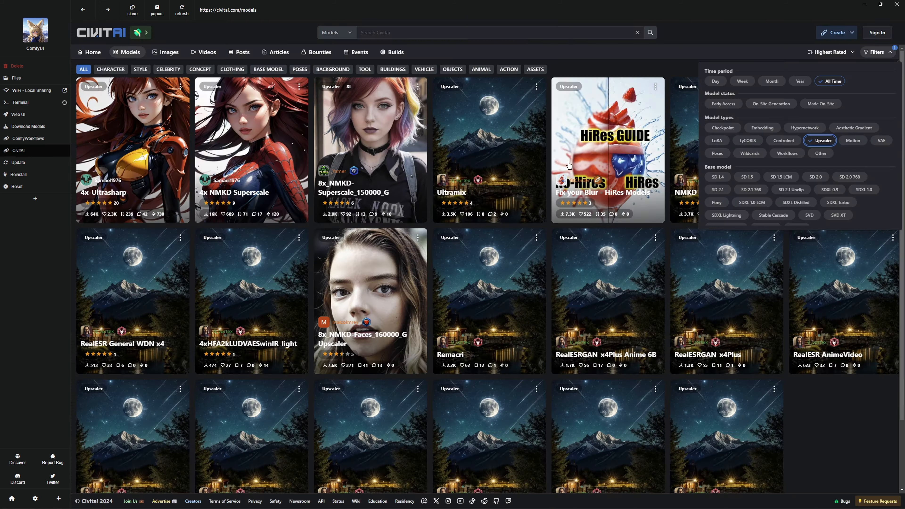
left_click(678, 59)
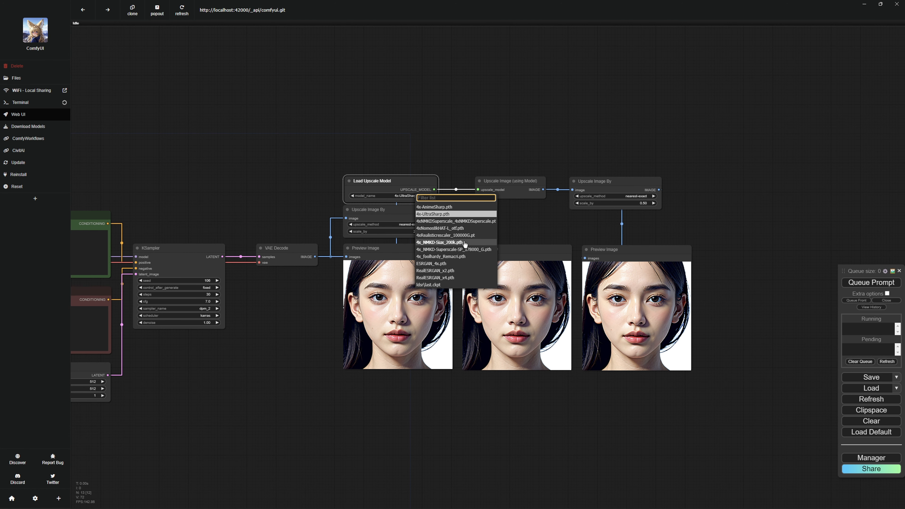
- Choose 4x_NMKD-Siax_200k.pth in the Load Upscale Model node and queue the prompt
left_click(465, 243)
left_click(860, 283)
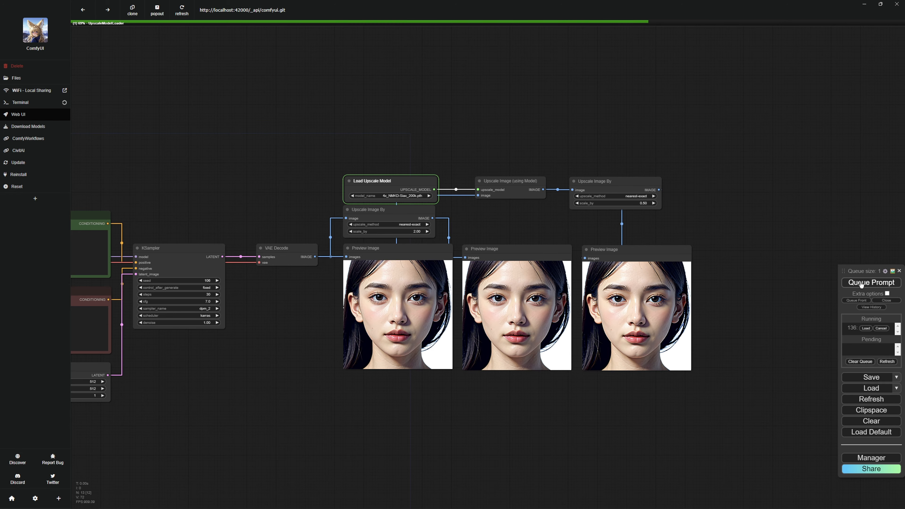
scroll(768, 329, "up", 3)
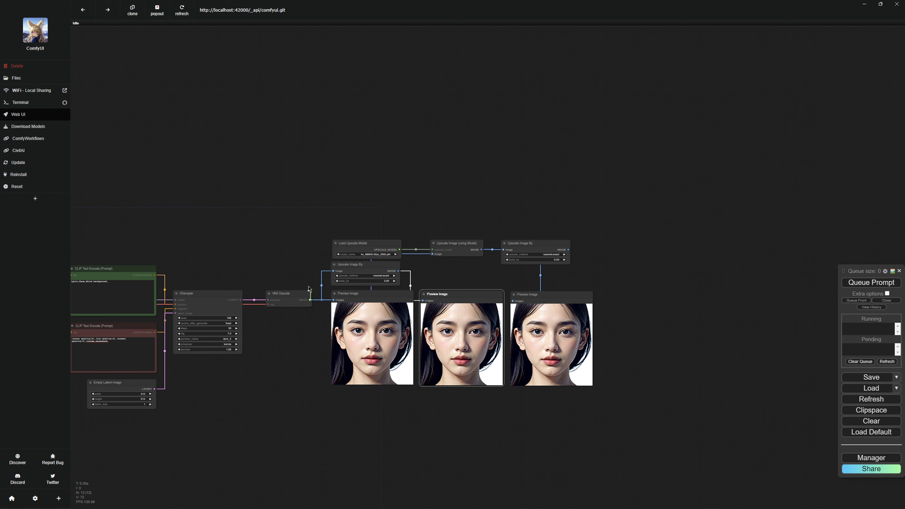
- Add an LDSR Upscale (all-in-one) node fed by the VAE Decode image output
left_click_drag(308, 289, 641, 222)
left_click(315, 222)
type("LDSR")
left_click(356, 233)
- Paste a Preview Image node linked to the LDSR upscaler's output, then queue the prompt and inspect the previews
left_click_drag(651, 311, 595, 221)
scroll(572, 307, "up", 2)
key("ctrl+v")
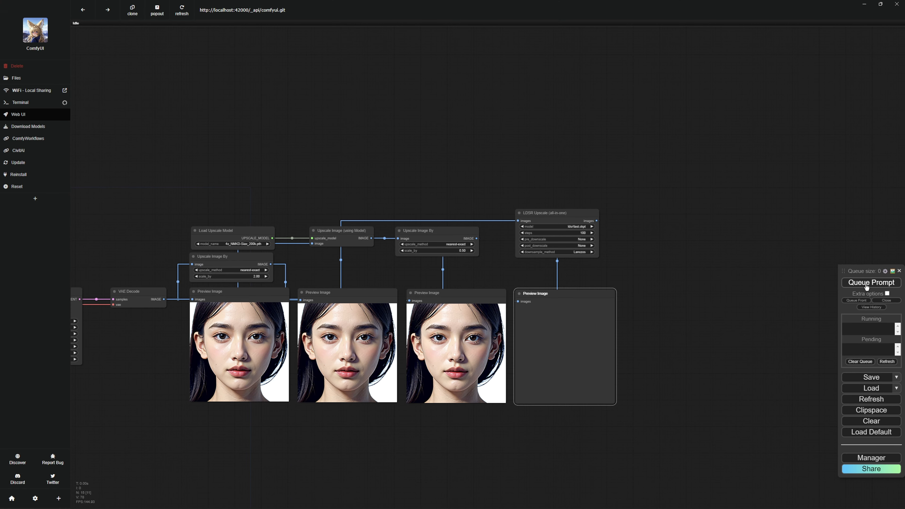
left_click(866, 284)
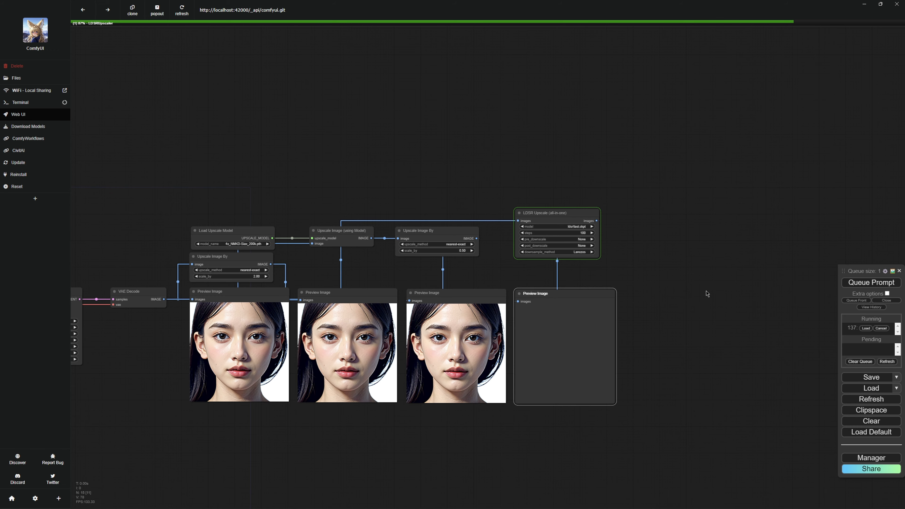
scroll(320, 351, "up", 5)
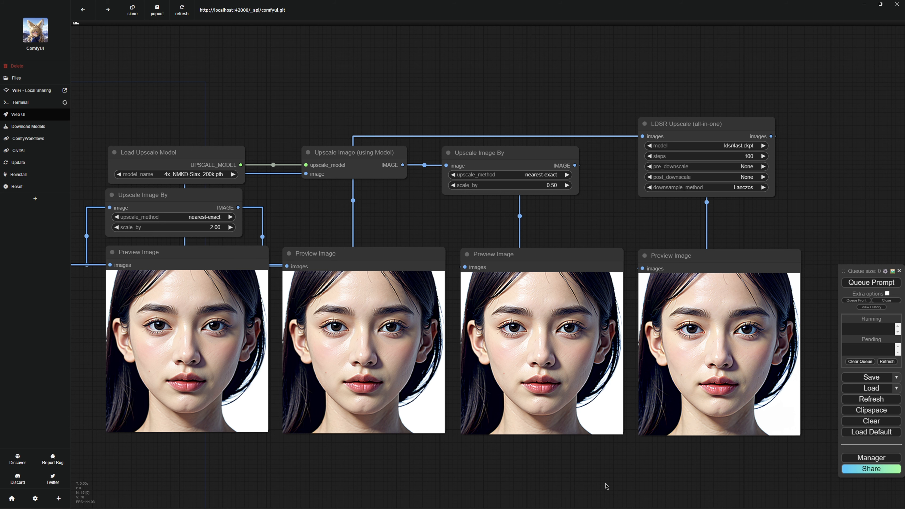
- Add an Iterative Upscale (Image) node above the upscale nodes and connect its pixels input to the VAE Decode image
scroll(606, 486, "down", 6)
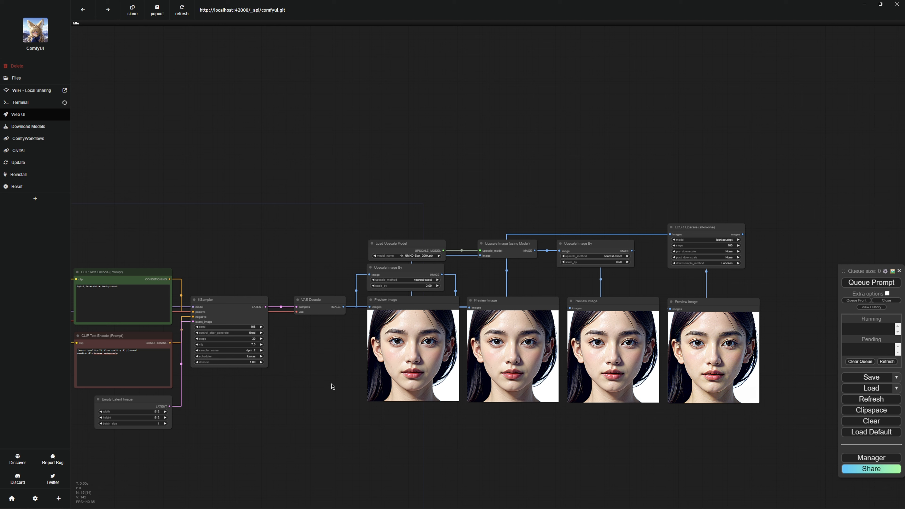
double_click(319, 229)
type("iter")
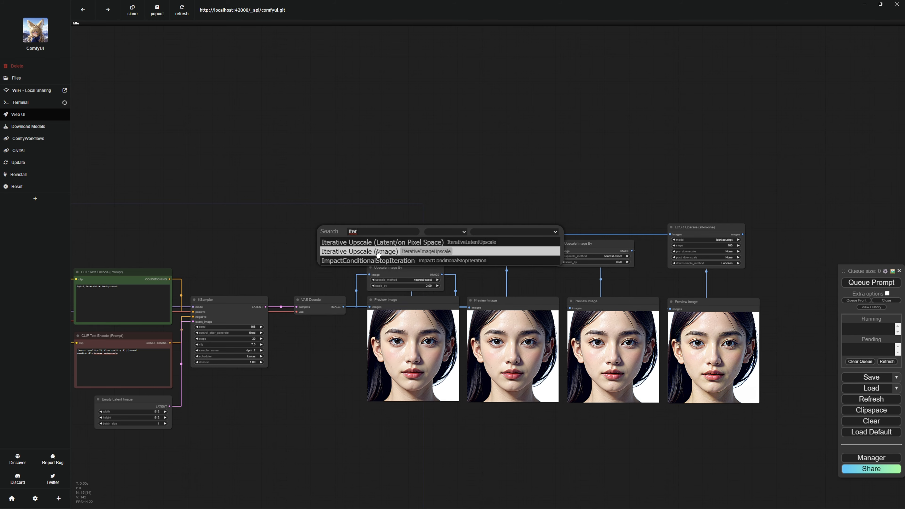
left_click(376, 252)
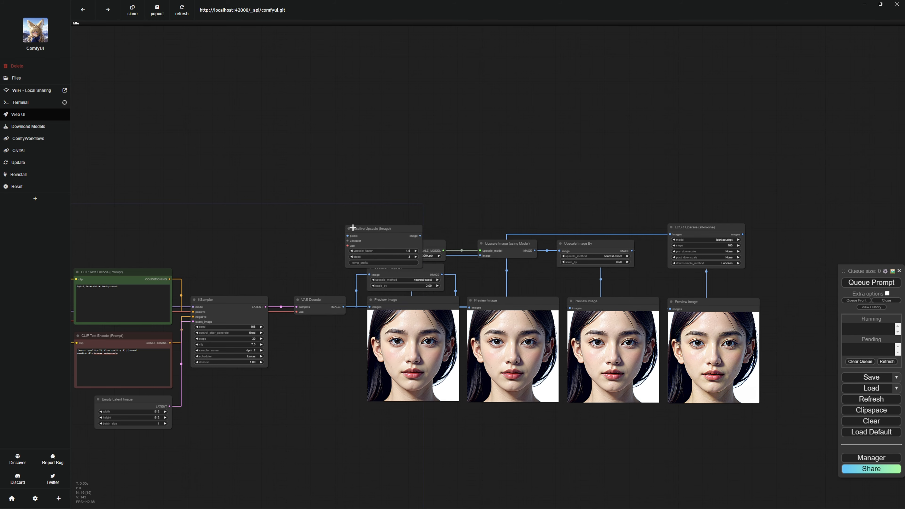
left_click_drag(355, 228, 353, 319)
scroll(317, 273, "up", 3)
left_click_drag(343, 170, 427, 152)
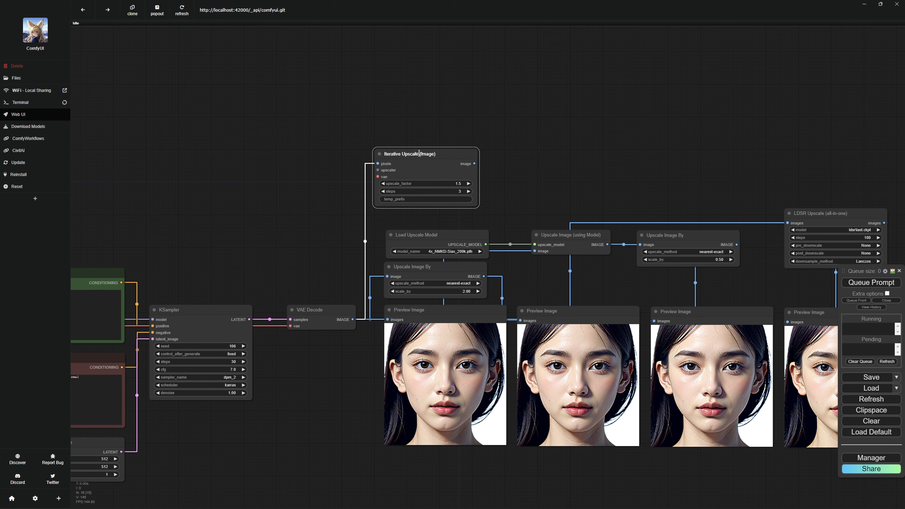
scroll(321, 193, "down", 1)
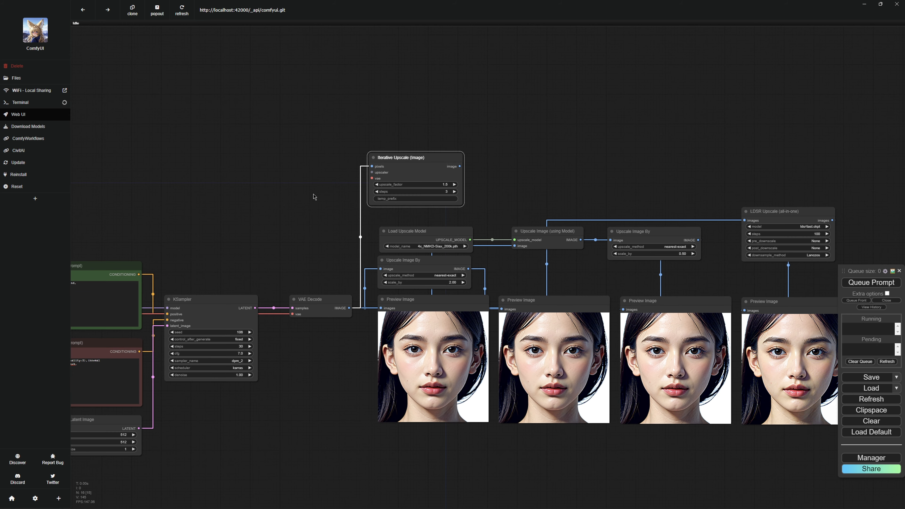
- Attach a PixelKSampleUpscalerProvider to the Iterative Upscale node's upscaler input and connect the positive and negative prompts to the provider
left_click_drag(313, 198, 383, 201)
left_click_drag(442, 176, 341, 170)
left_click(390, 201)
left_click_drag(271, 188, 294, 260)
left_click_drag(374, 174, 295, 337)
left_click_drag(321, 203, 381, 212)
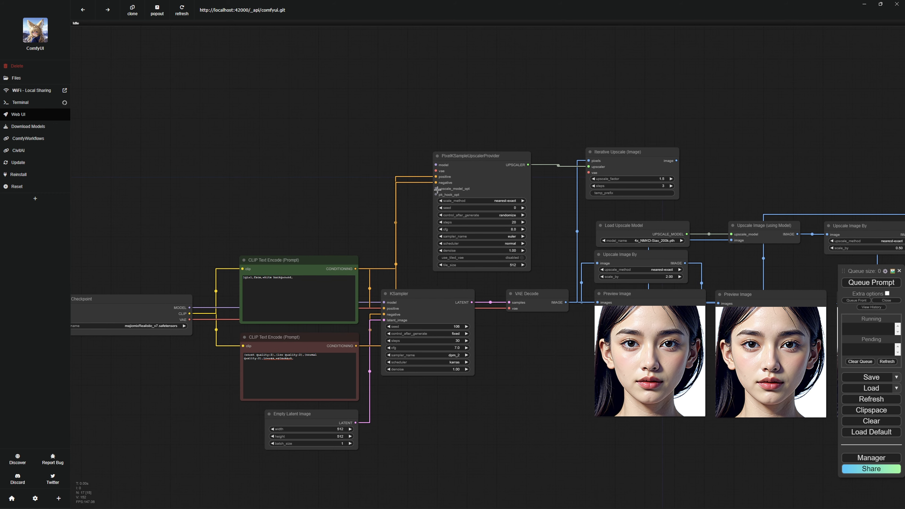
- Connect the provider to the loaded upscale model and the checkpoint's model and VAE, and link that VAE to the Iterative Upscale node
left_click_drag(435, 188, 686, 234)
left_click_drag(435, 171, 189, 319)
left_click_drag(436, 165, 189, 307)
left_click_drag(588, 173, 189, 319)
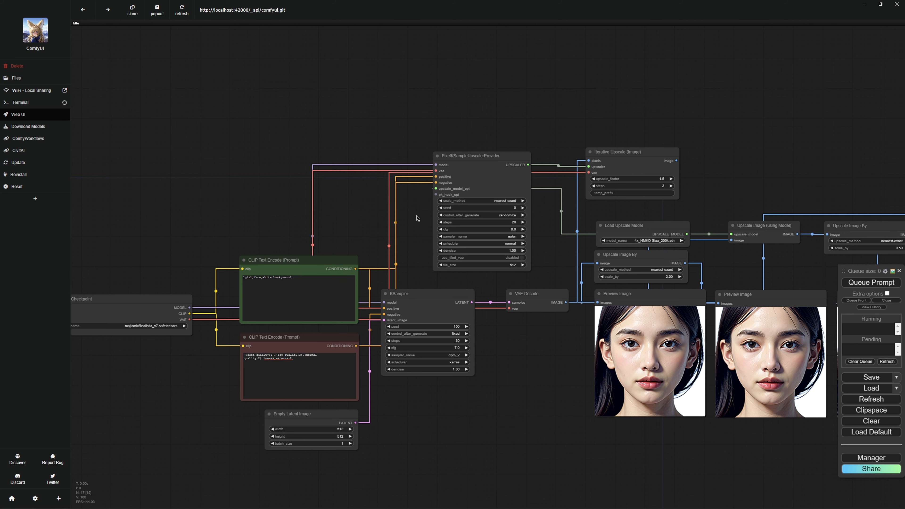
left_click_drag(416, 216, 401, 214)
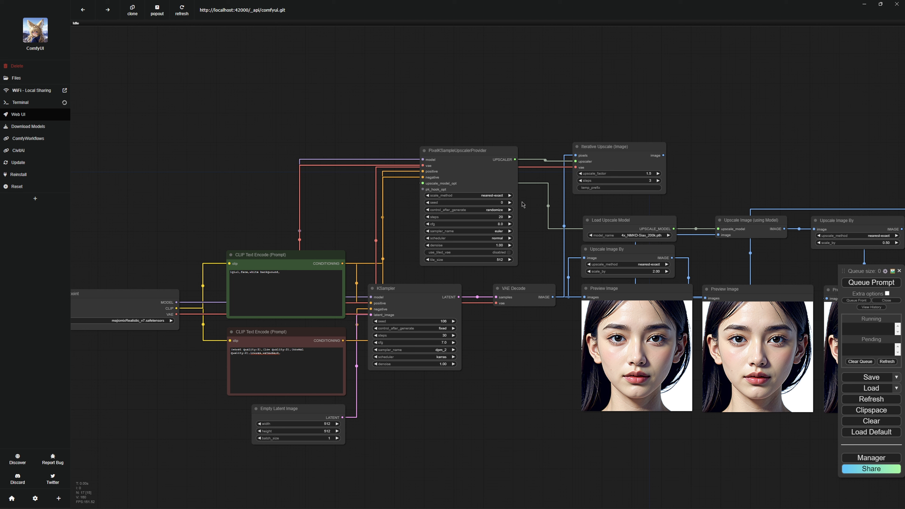
- Set the PixelKSampleUpscalerProvider's seed to 106 and its control_after_generate to fixed
left_click(503, 202)
type("1")
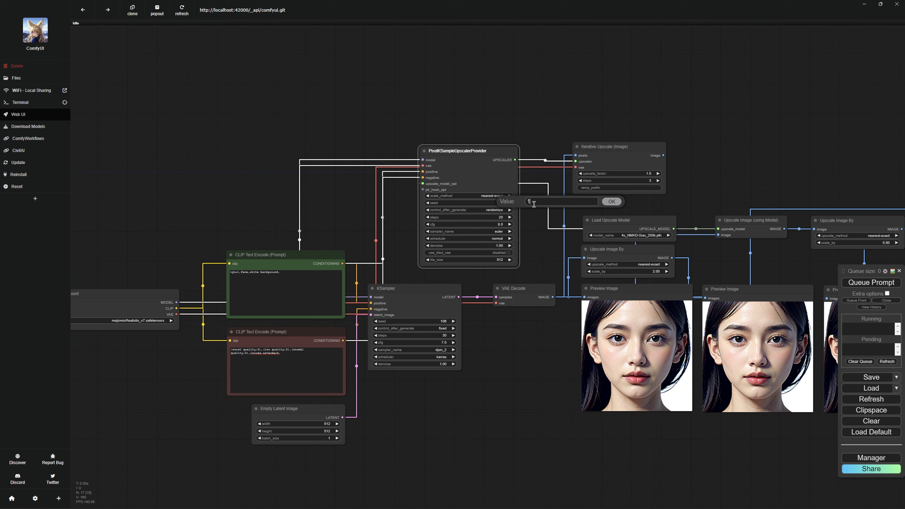
type("06")
key("Return")
left_click(501, 210)
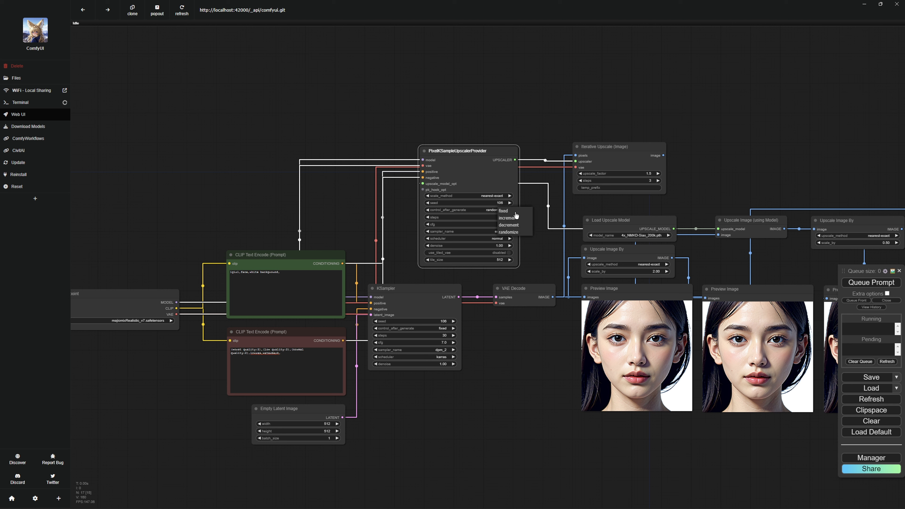
left_click(509, 209)
left_click_drag(493, 149, 493, 148)
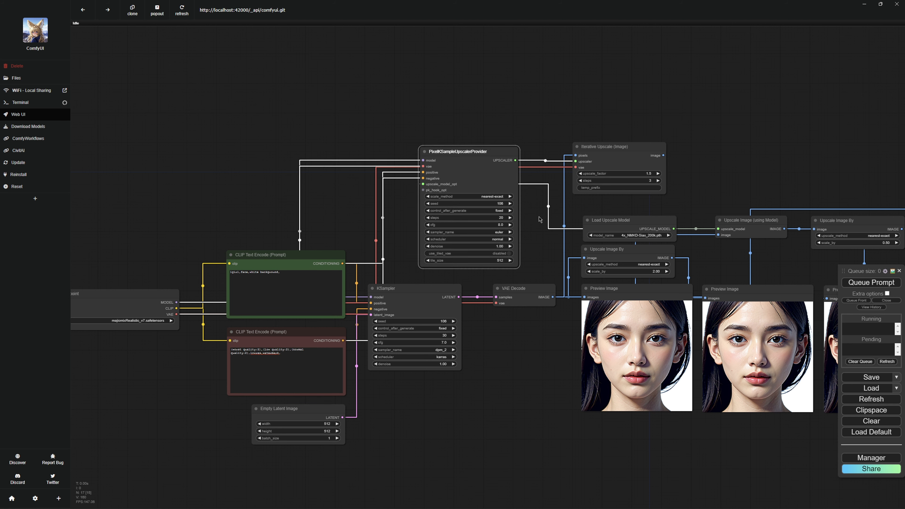
- Set the PixelKSampleUpscalerProvider's steps to 50 and cfg to 7
left_click(501, 218)
type("50")
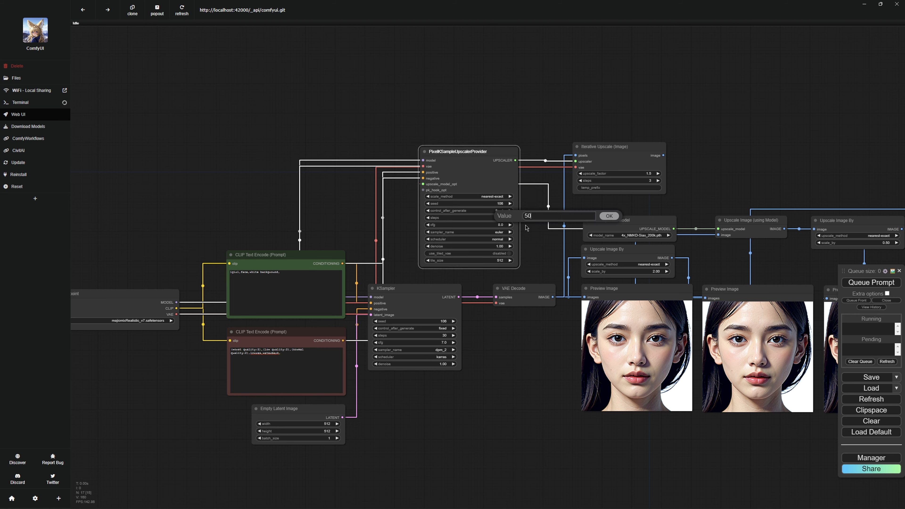
key("Return")
left_click(502, 224)
type("7")
key("Return")
- Set the PixelKSampleUpscalerProvider's sampler to dpm_2, scheduler to karras and denoise to 0.10
left_click(504, 234)
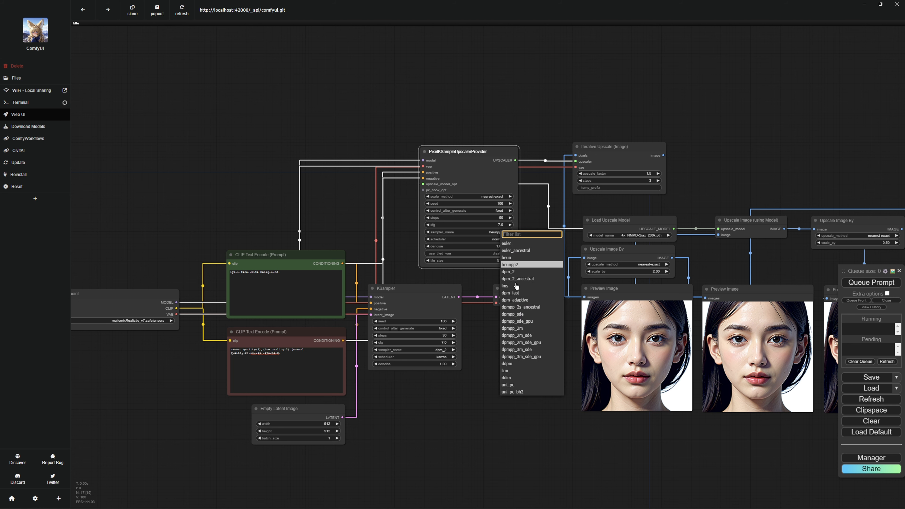
left_click(509, 271)
left_click(502, 240)
left_click(524, 257)
left_click(502, 246)
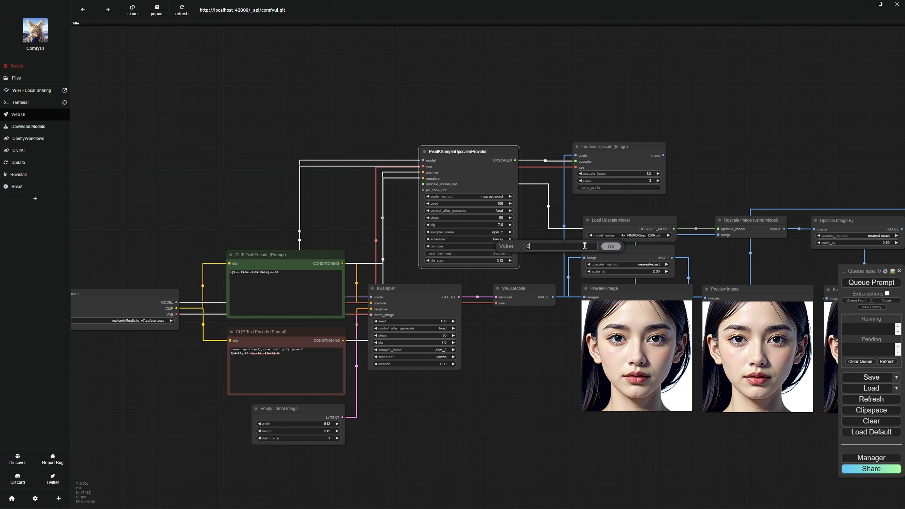
key("Return")
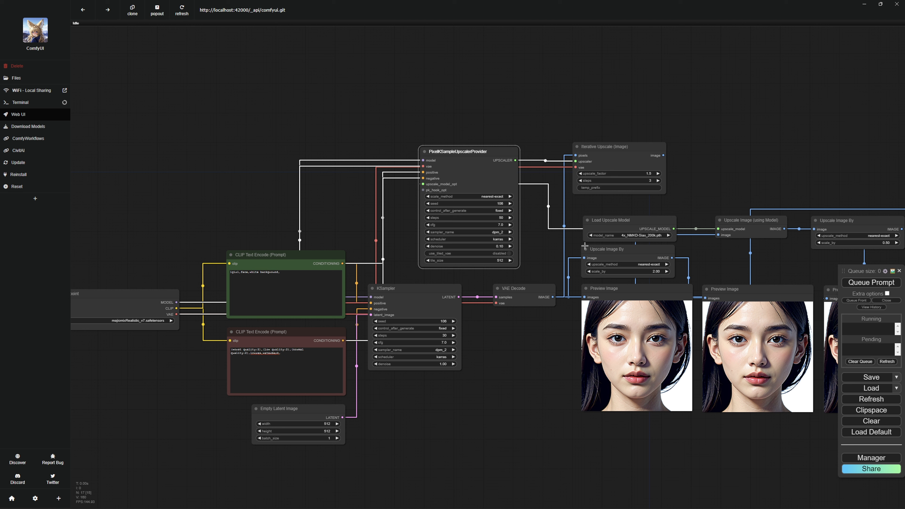